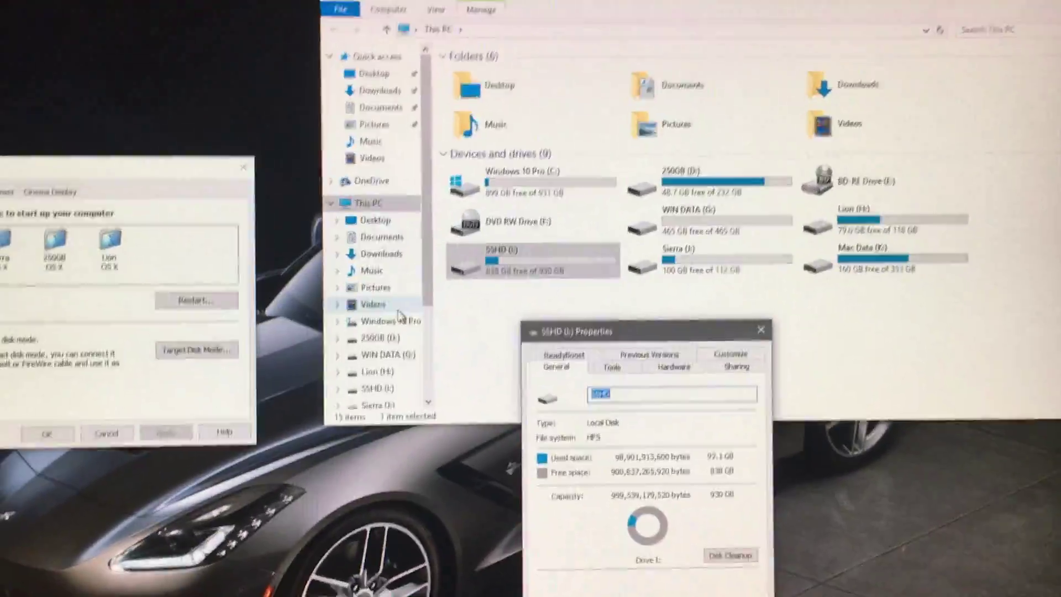
Open the SSHD (I:) drive from This PC to browse its Mac folders.
click(475, 264)
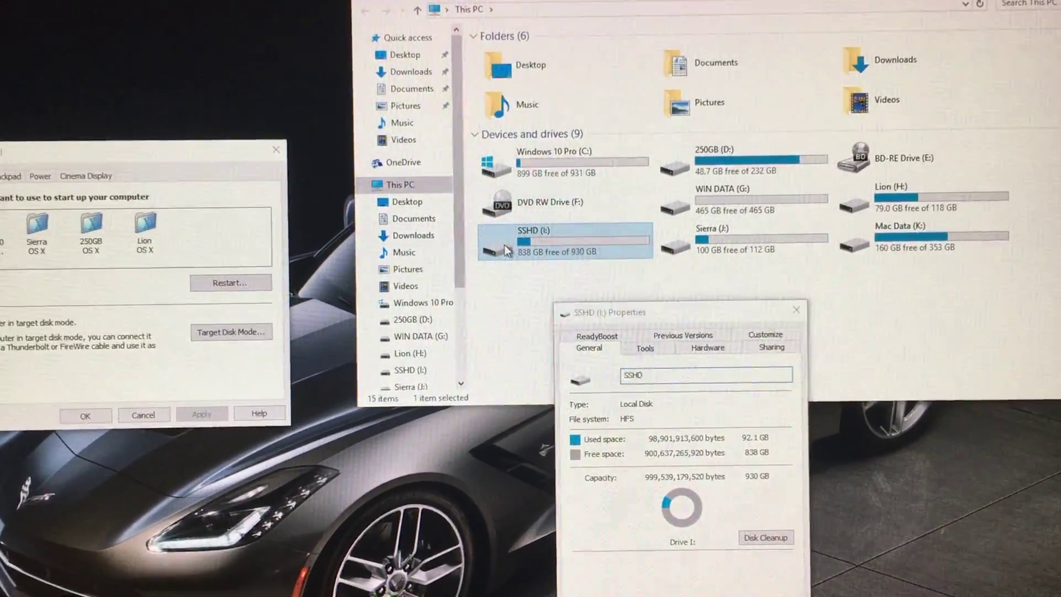
double_click(504, 245)
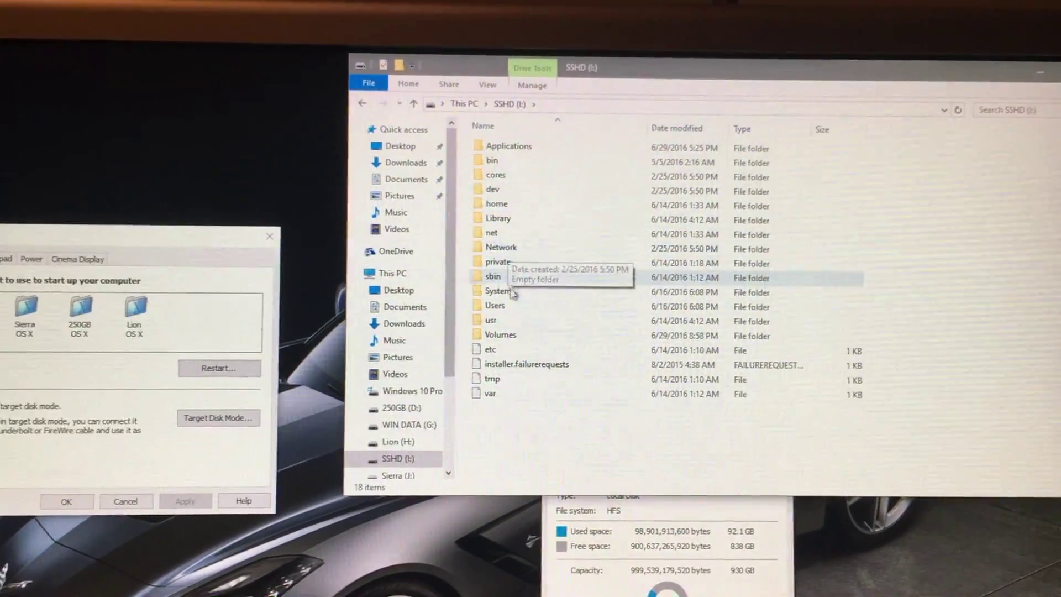
Copy the UDID file from SSHD's Users > greg > Desktop onto the Windows desktop.
click(511, 297)
double_click(515, 304)
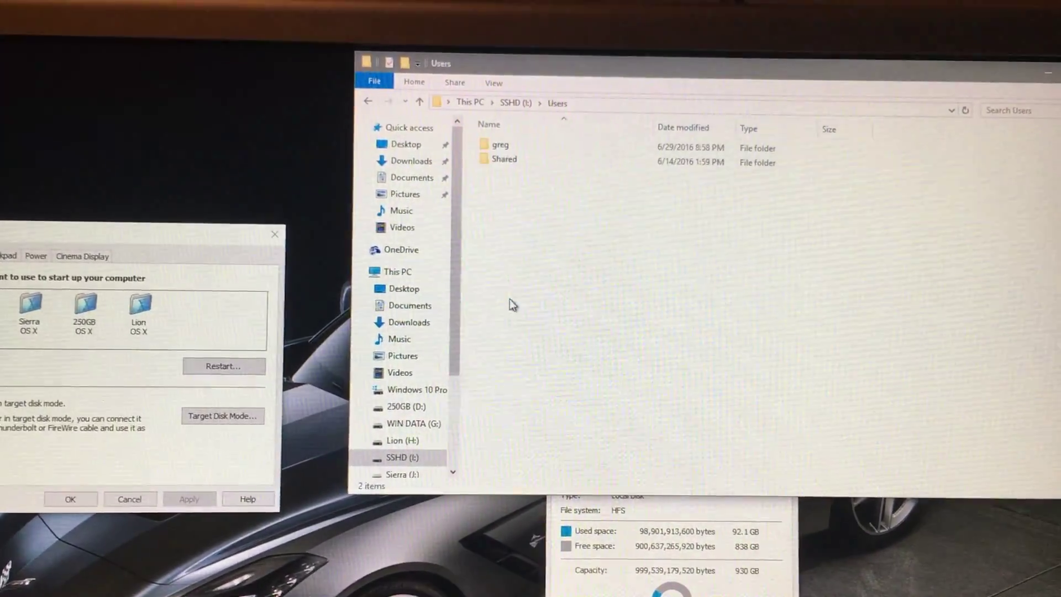
double_click(498, 144)
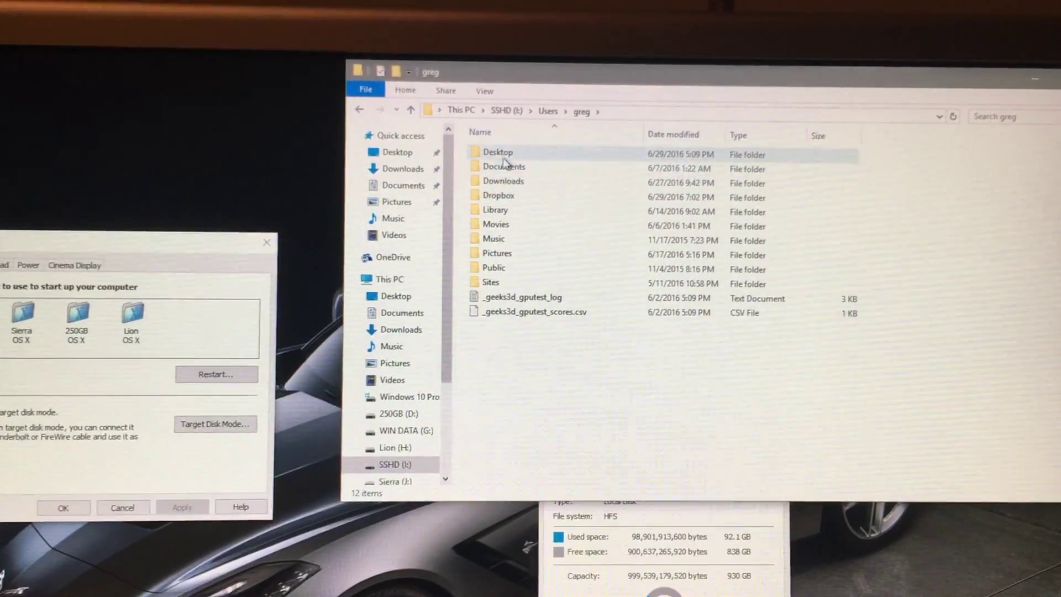
double_click(497, 149)
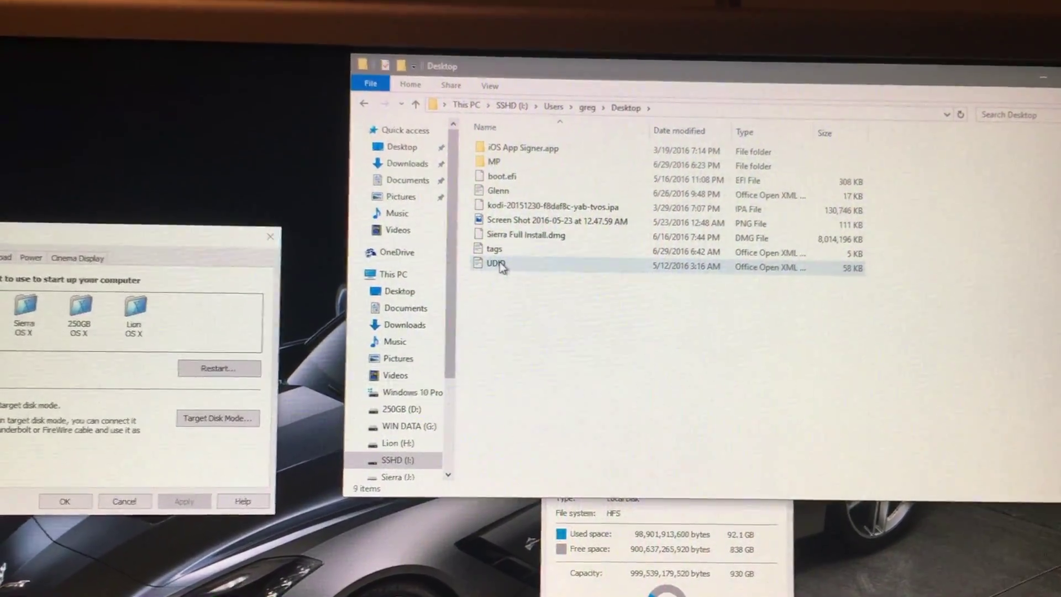
click(493, 269)
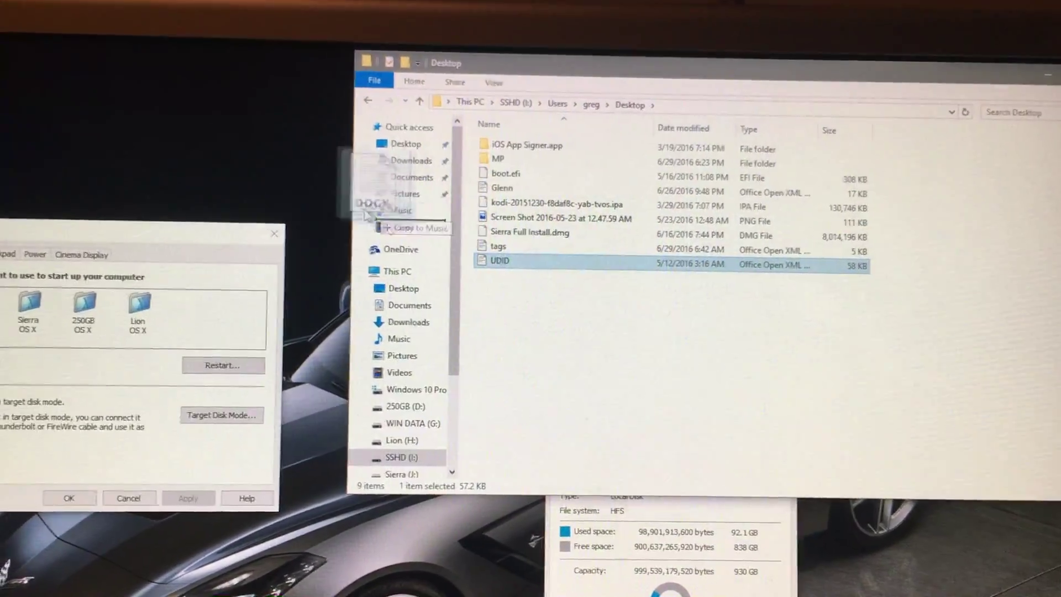
drag(372, 216, 207, 95)
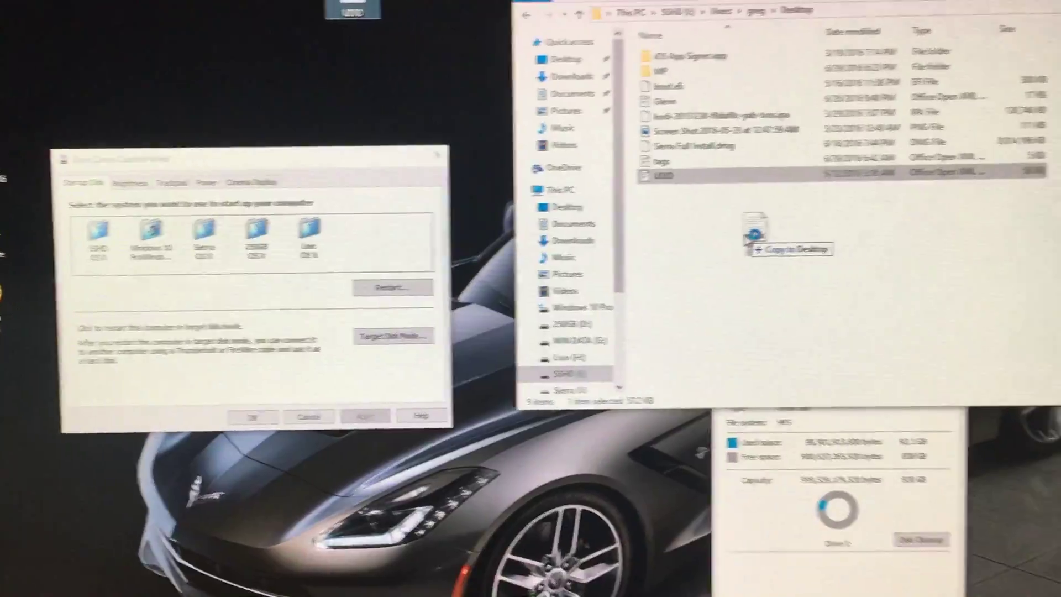
Try copying UDID back to the Mac Desktop folder, retry the denied copy, then cancel.
drag(559, 57, 782, 331)
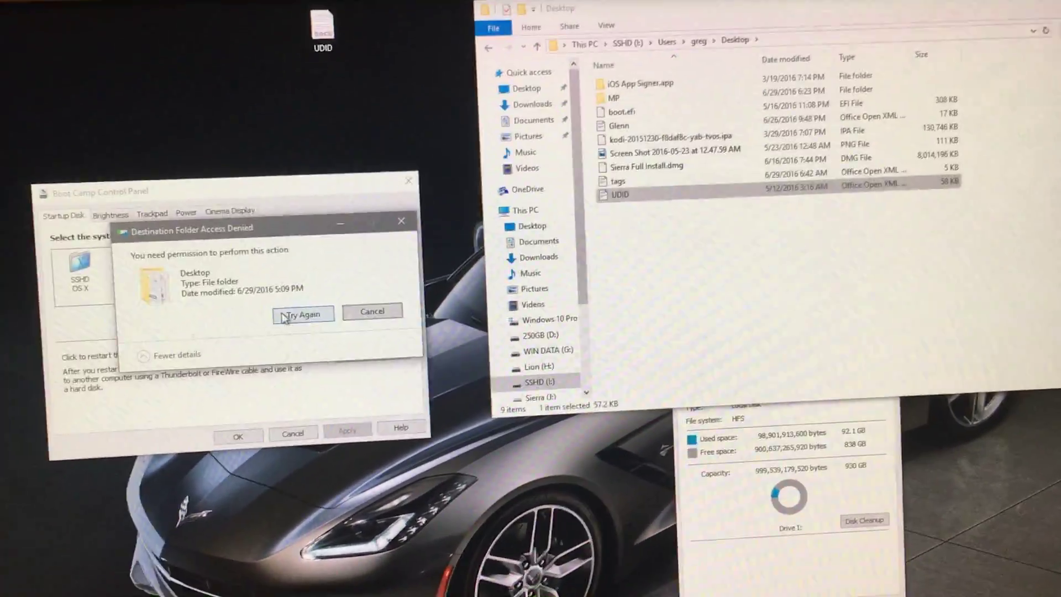
click(282, 321)
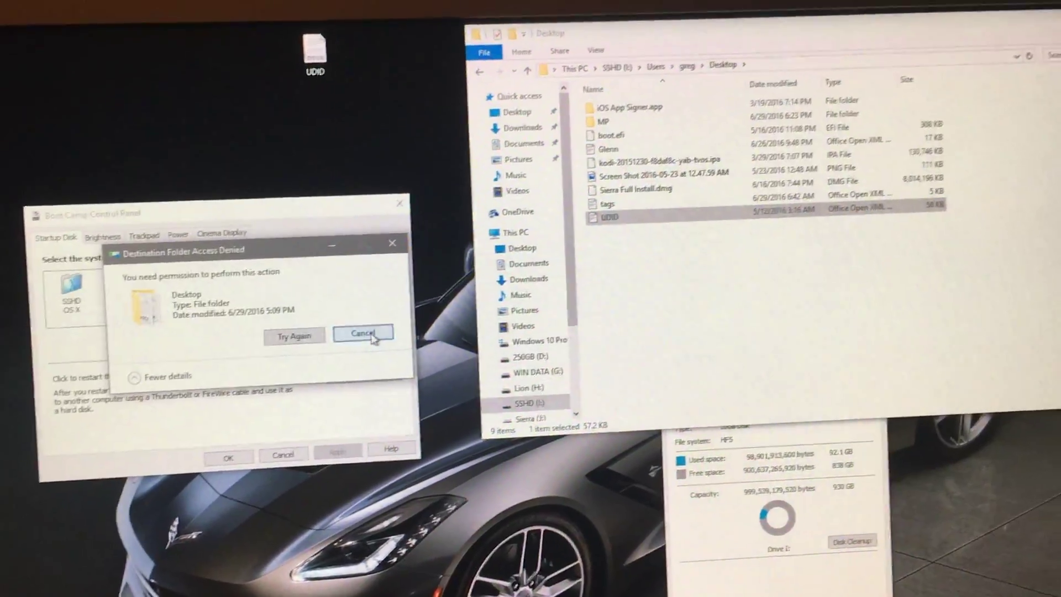
click(373, 330)
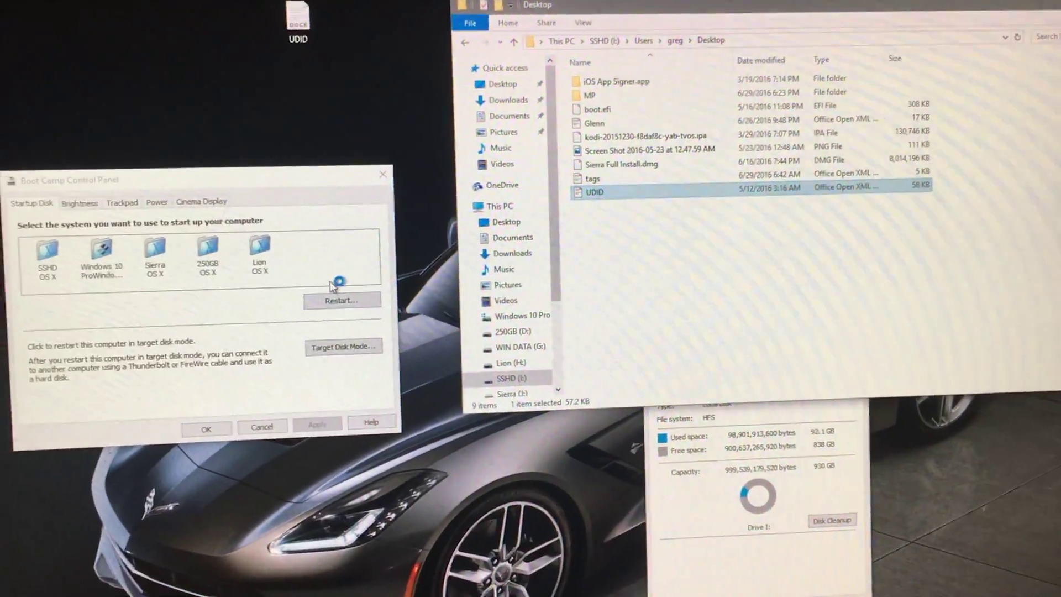